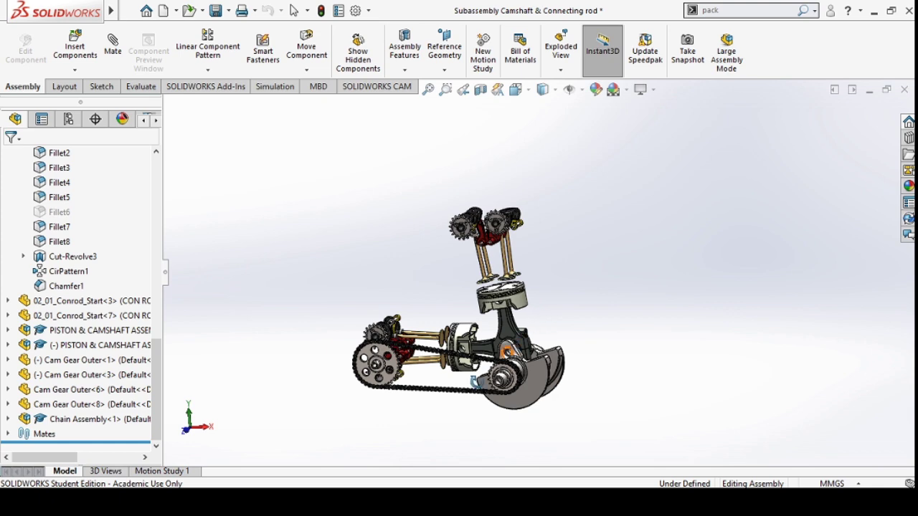
Step: Examine the engine subassembly's camshafts, pistons, connecting rods, crankshaft and chain drive up close and from several angles
scroll(502, 301, down, 5)
middle_drag(500, 300, 563, 384)
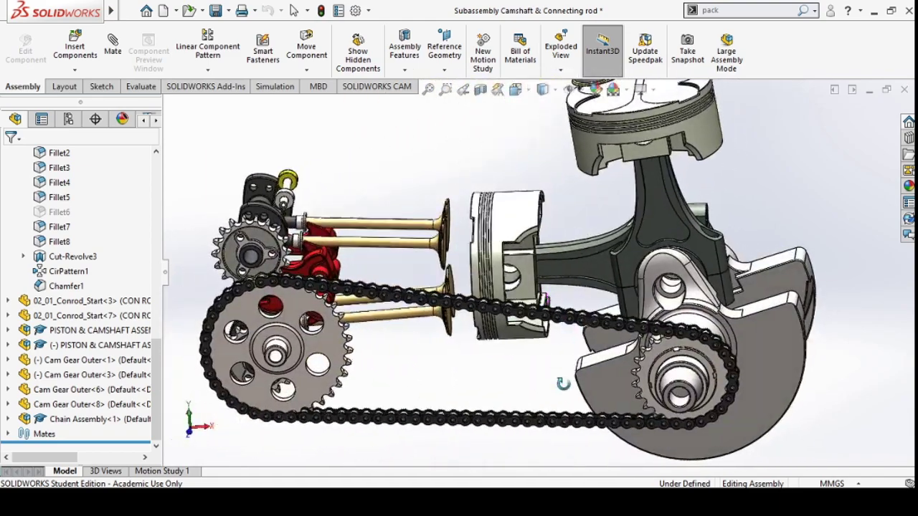
scroll(560, 375, up, 6)
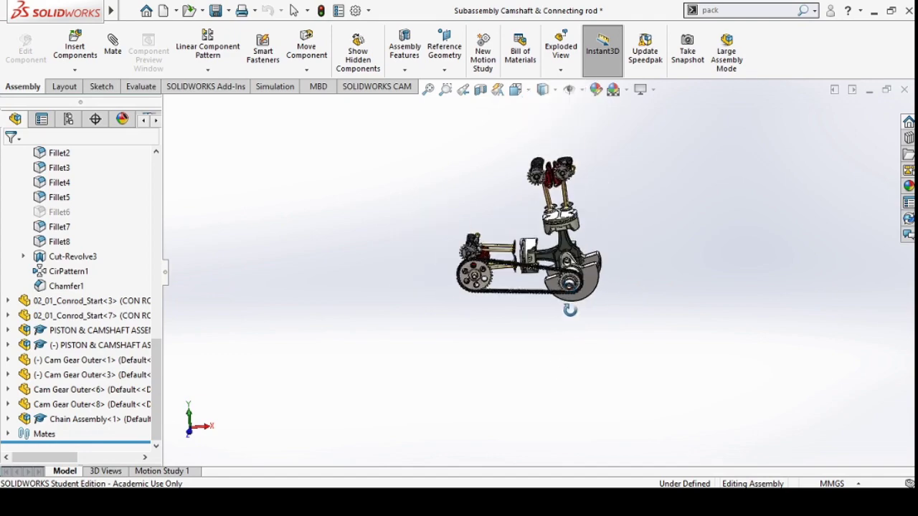
key(ctrl+7)
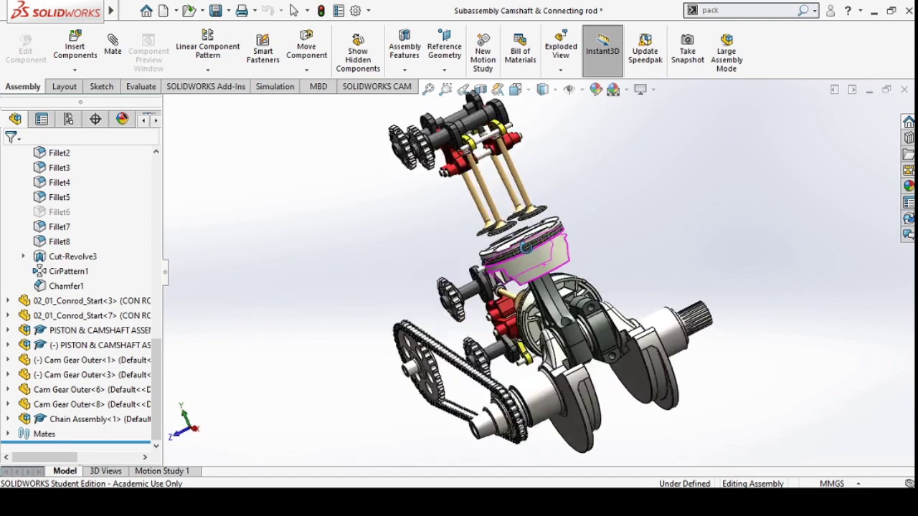
middle_drag(526, 247, 564, 248)
scroll(564, 248, up, 3)
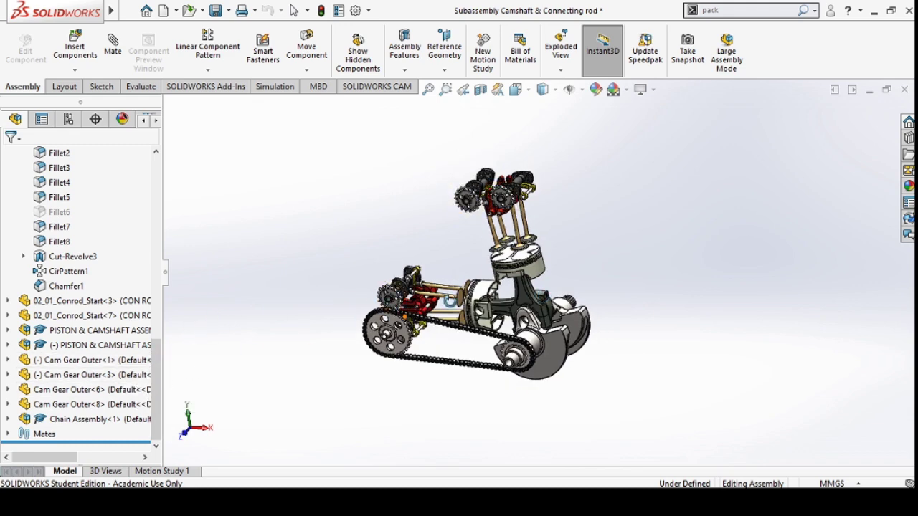
scroll(473, 280, down, 2)
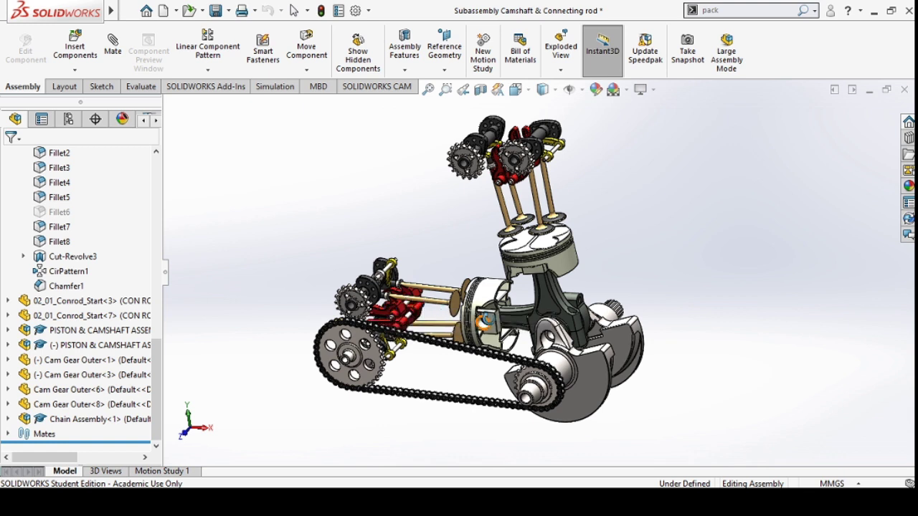
scroll(490, 317, up, 2)
scroll(490, 318, up, 1)
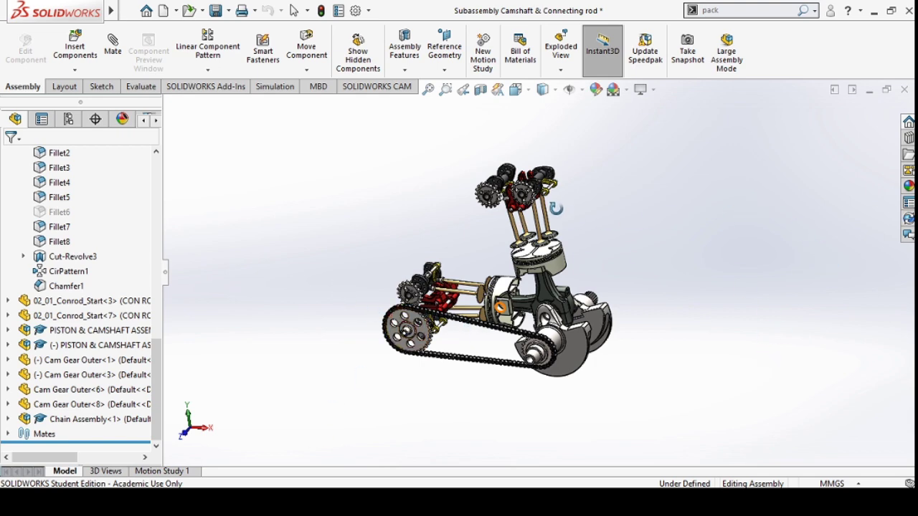
scroll(555, 207, down, 3)
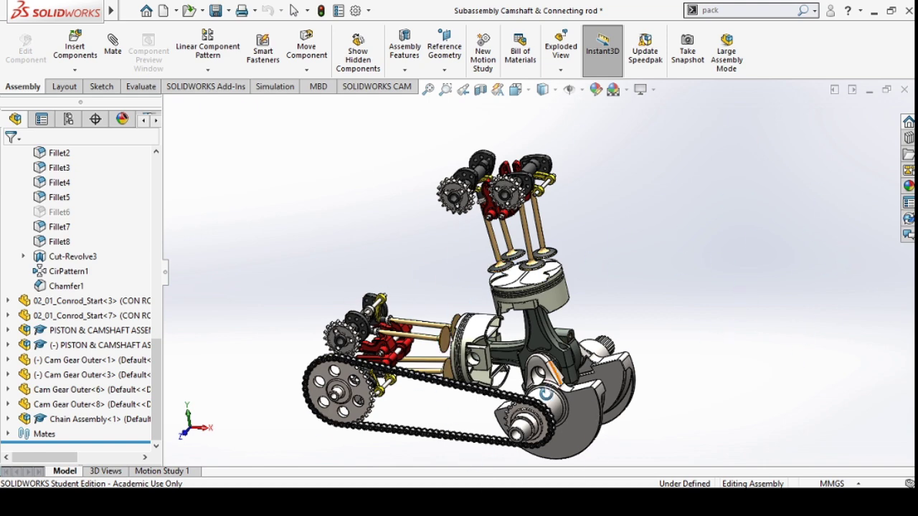
scroll(546, 394, up, 3)
scroll(529, 340, down, 3)
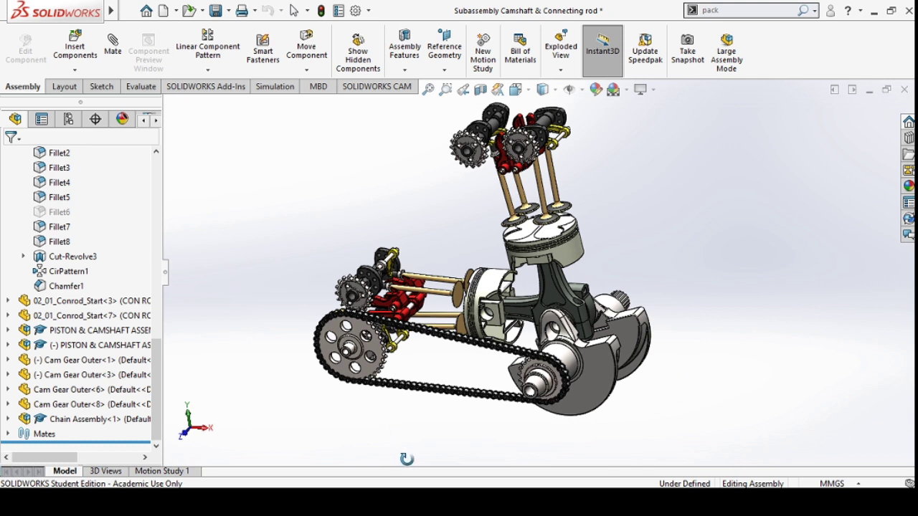
scroll(375, 206, up, 2)
Step: Save the assembly and its referenced files to a Zip file with Pack and Go, with Email after packaging enabled
mouse_move(107, 9)
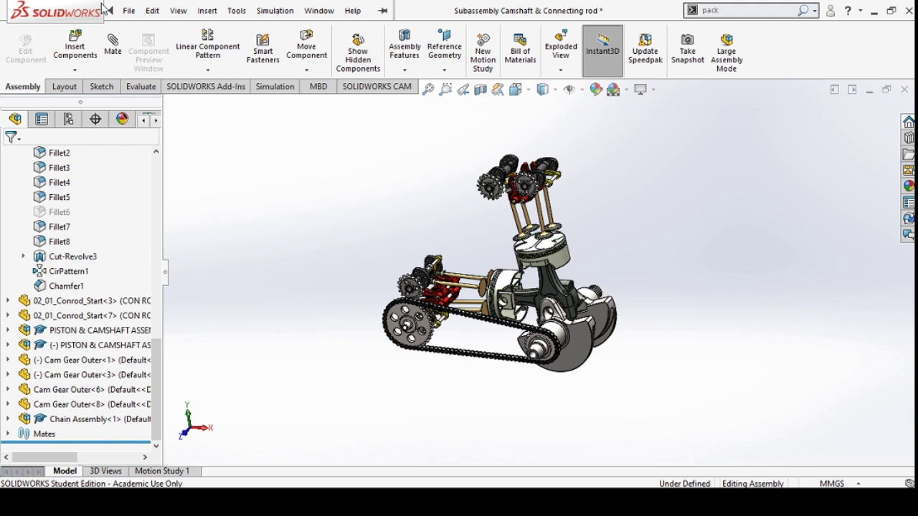
click(128, 11)
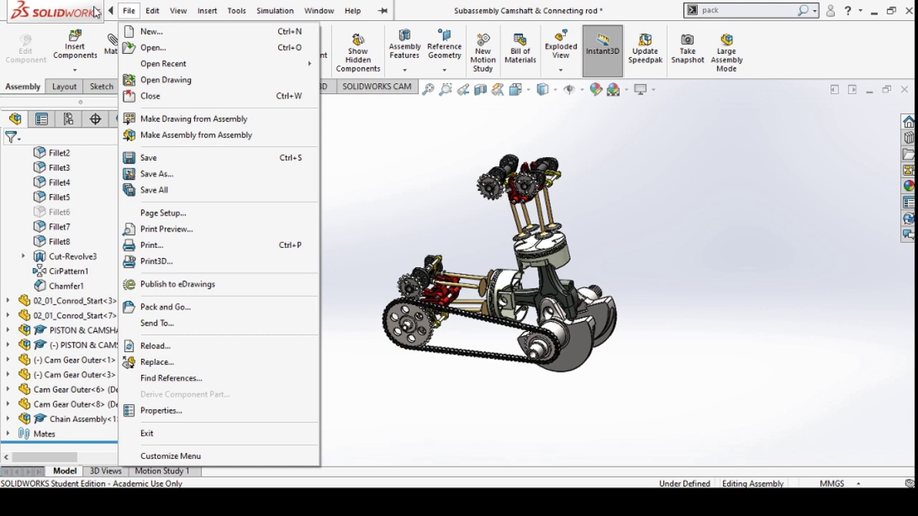
click(191, 308)
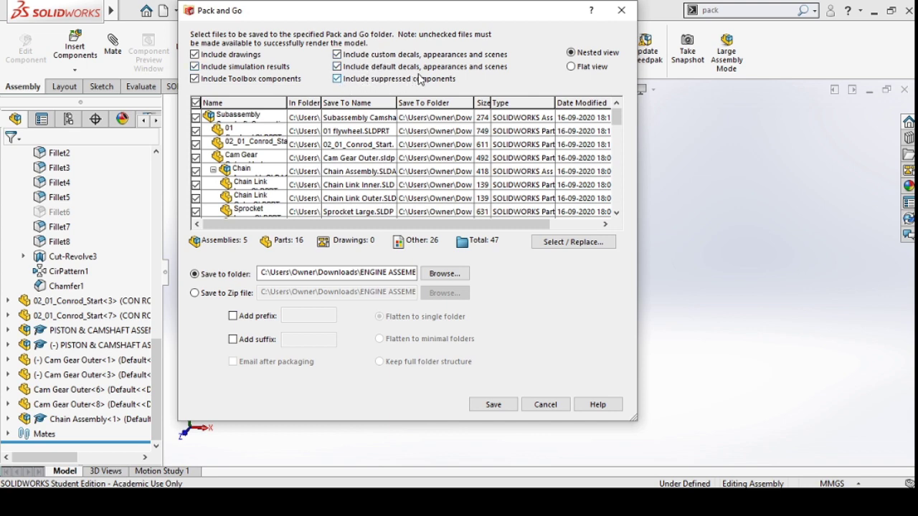
drag(380, 15, 290, 15)
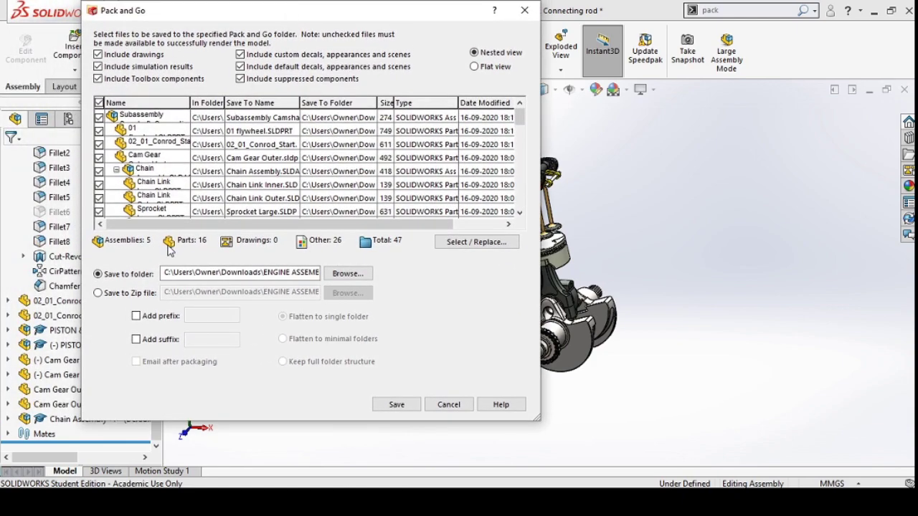
click(117, 295)
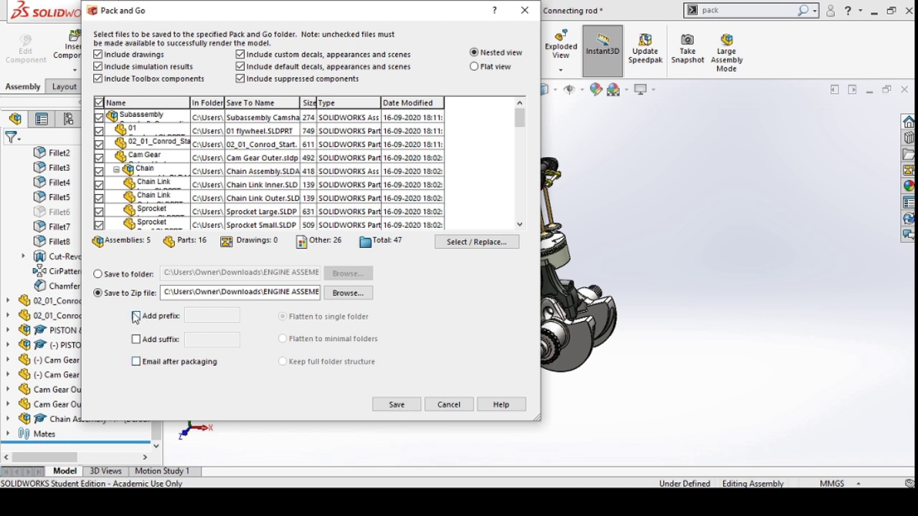
click(136, 362)
click(379, 402)
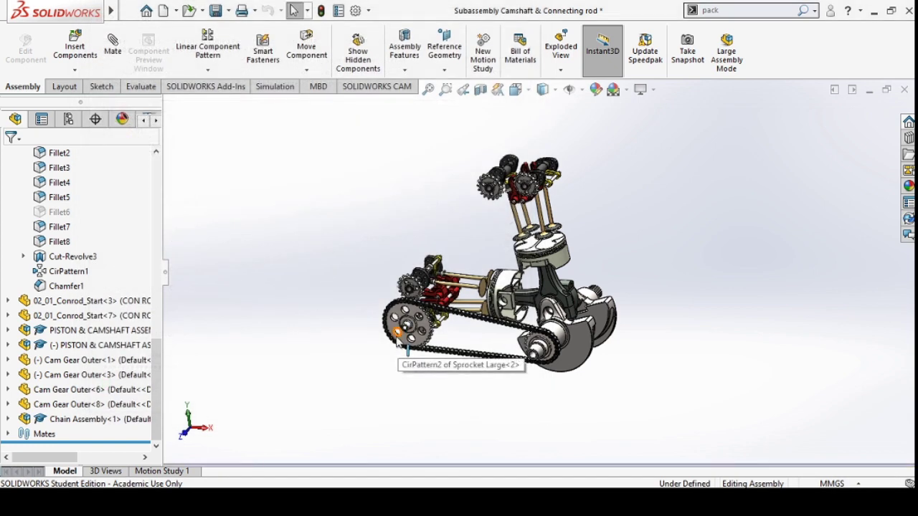
Step: Switch to File Explorer and examine the contents of the Subassembly Camshaft & Connecting rod Zip in the ENGINE ASSEMBLY folder, then close it
click(390, 480)
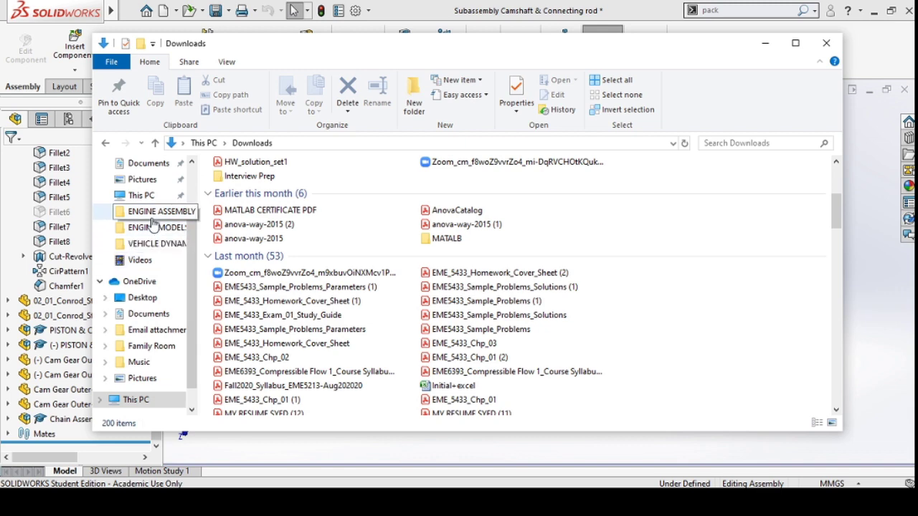
click(154, 212)
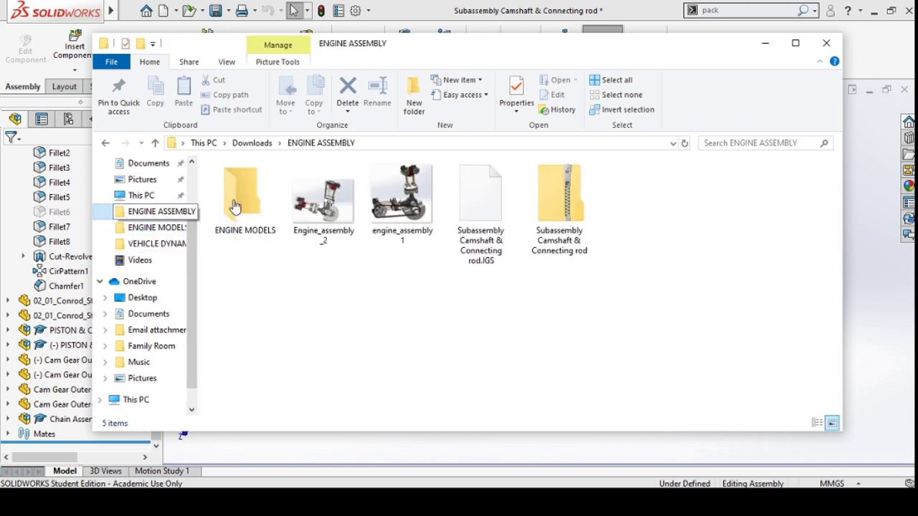
double_click(581, 228)
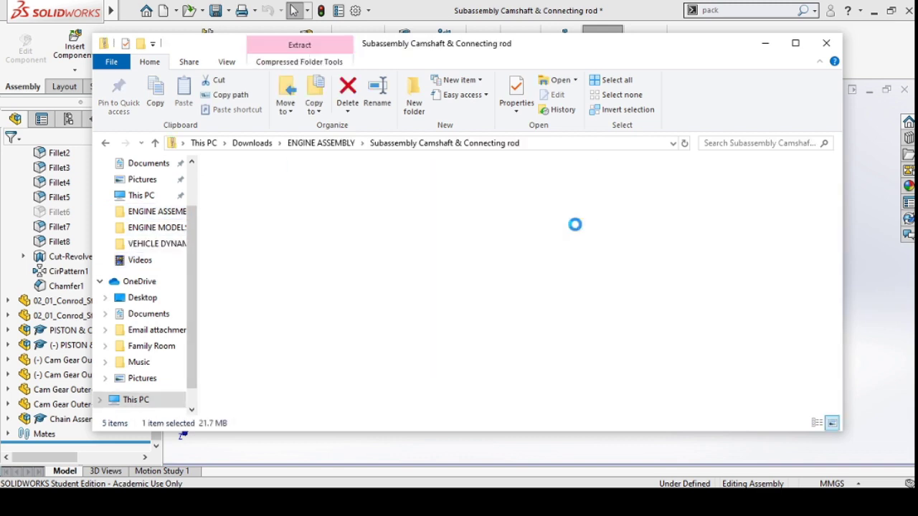
scroll(276, 328, down, 4)
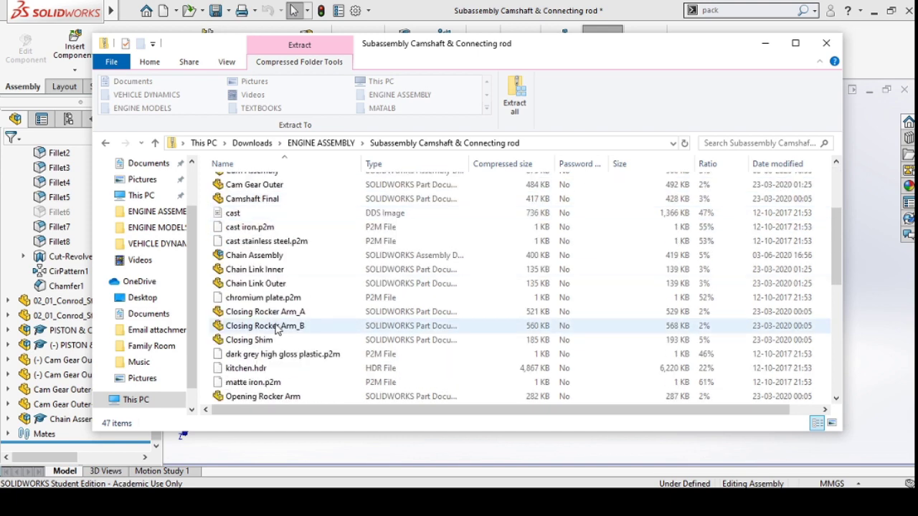
scroll(276, 329, down, 7)
scroll(258, 365, up, 3)
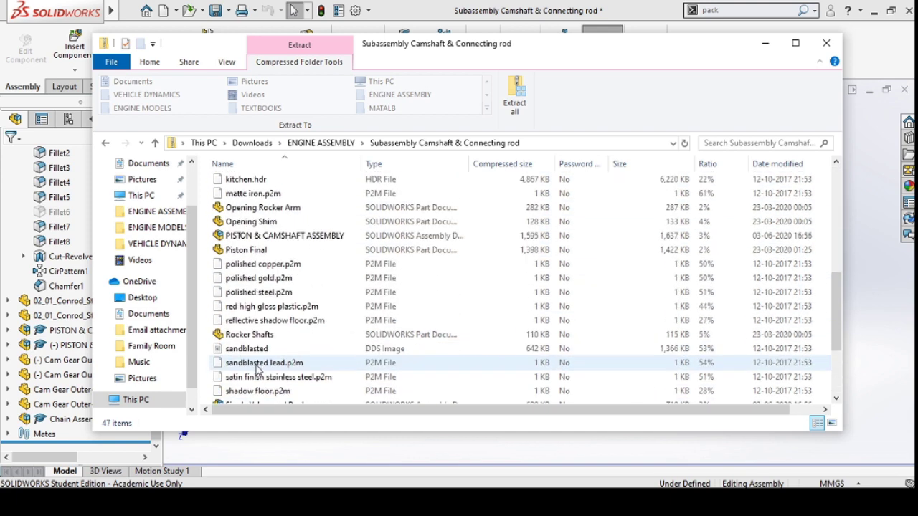
scroll(258, 368, up, 3)
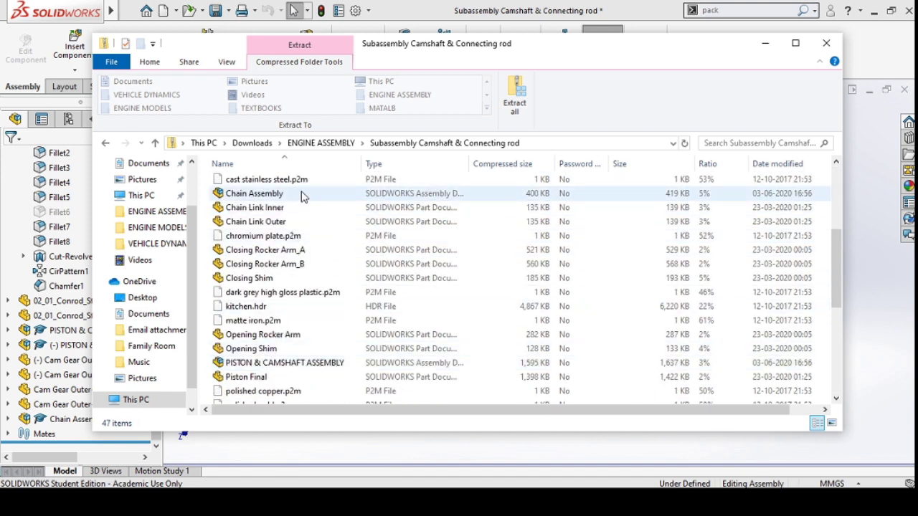
scroll(348, 309, up, 5)
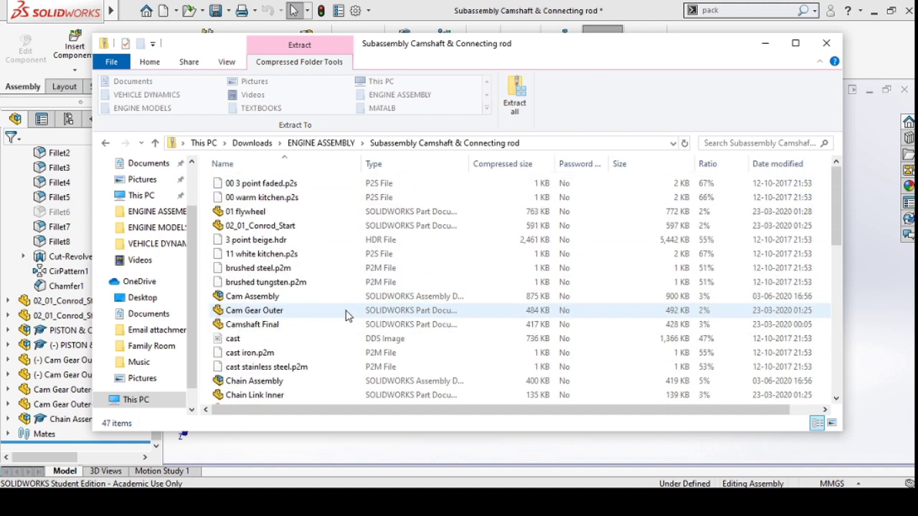
click(106, 145)
click(826, 43)
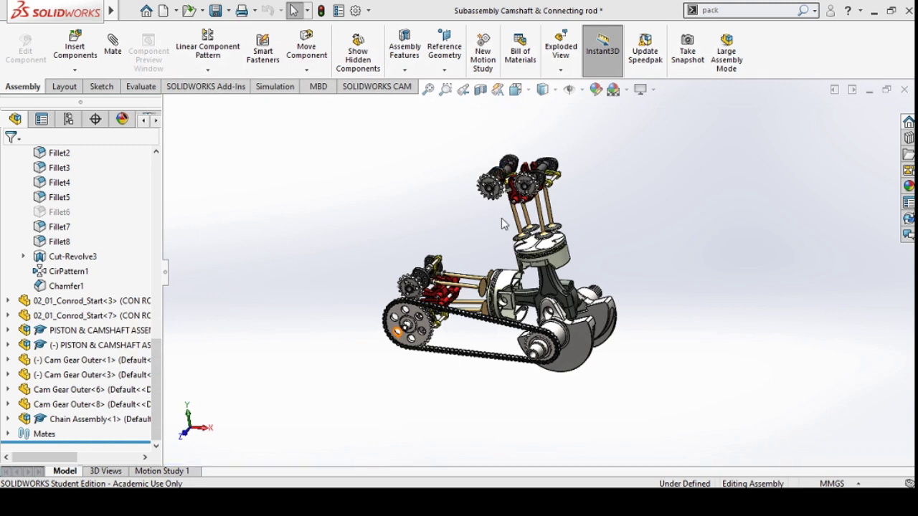
scroll(506, 226, up, 2)
scroll(595, 304, down, 2)
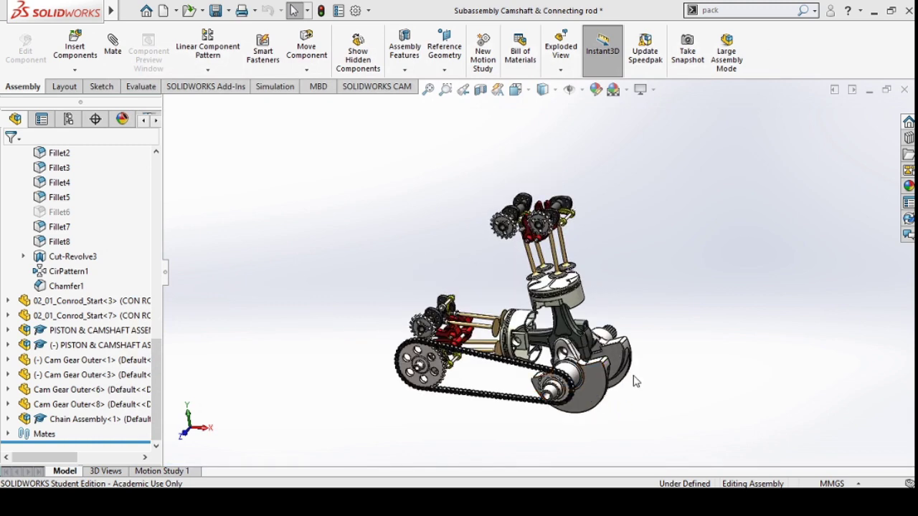